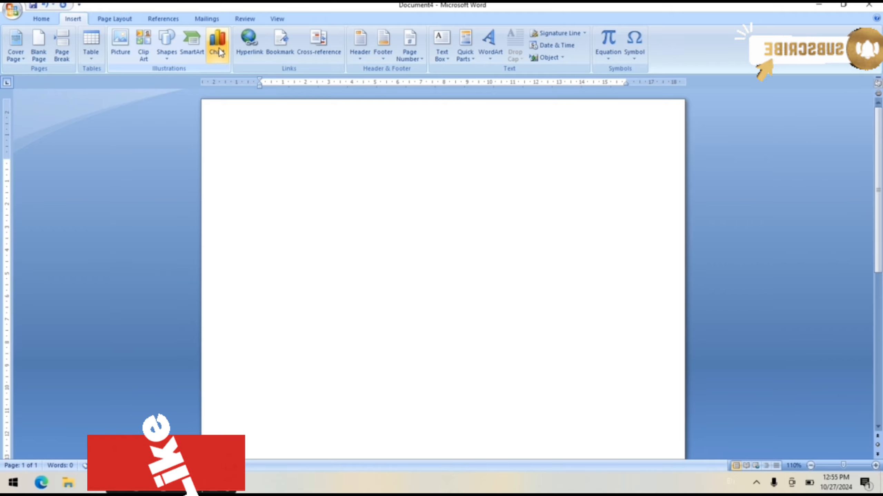
# - Insert a Stacked Column chart into the blank document
pyautogui.click(217, 42)
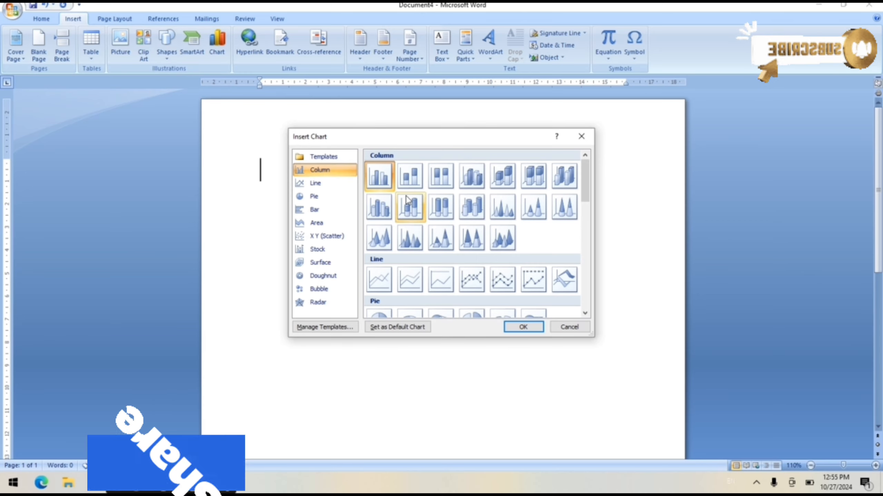
pyautogui.click(409, 207)
pyautogui.click(324, 186)
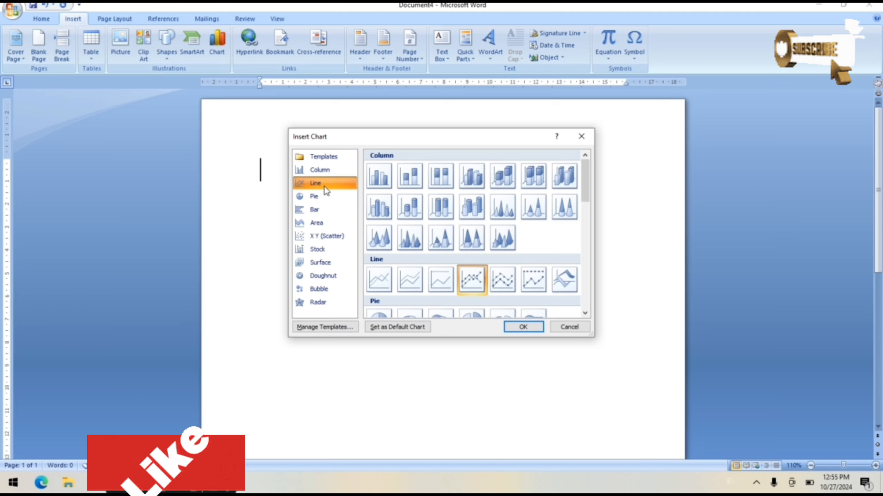
pyautogui.click(313, 198)
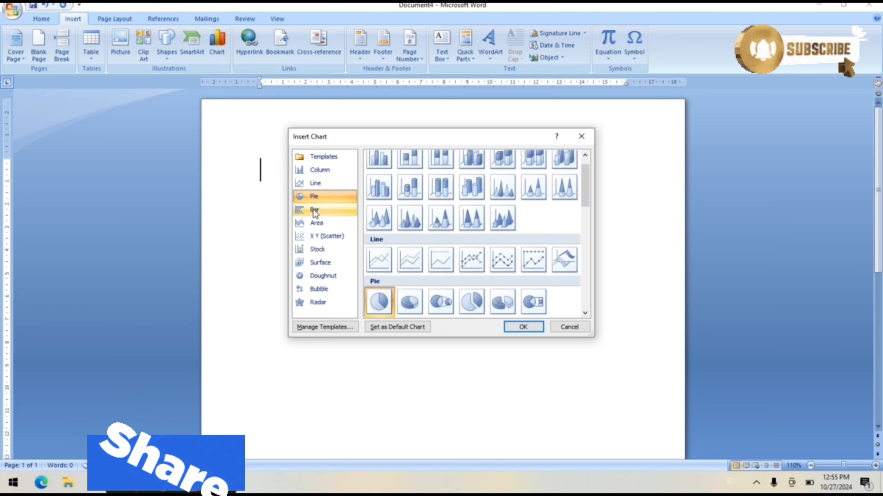
pyautogui.click(315, 209)
pyautogui.click(315, 223)
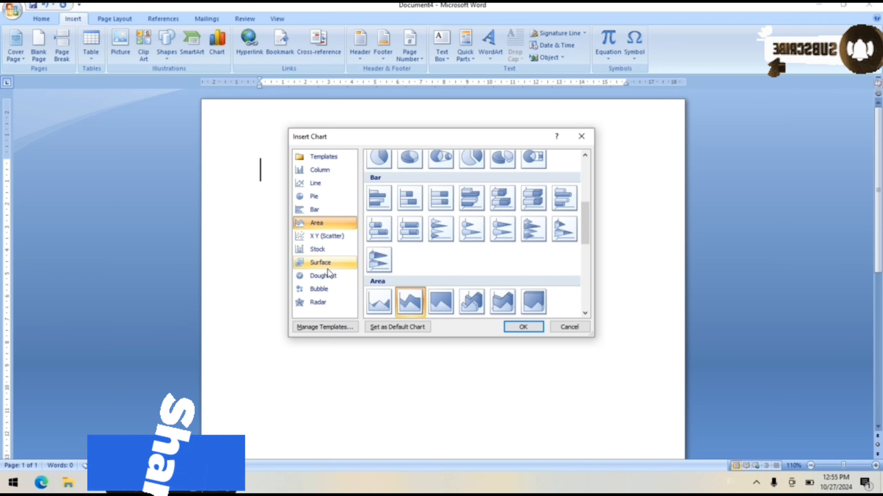
pyautogui.click(317, 173)
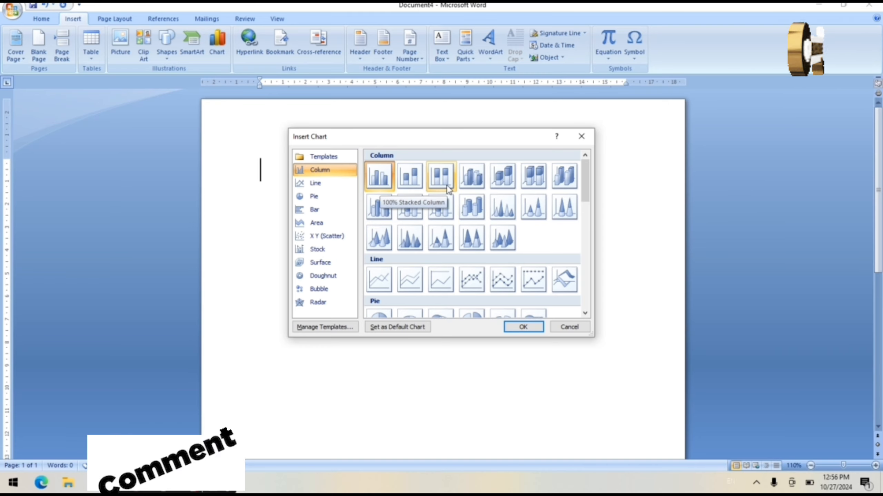
pyautogui.click(418, 188)
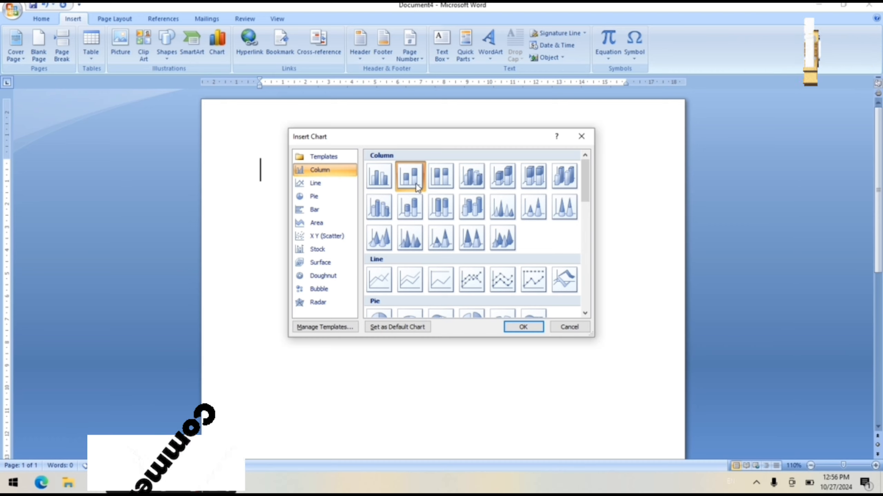
pyautogui.click(523, 326)
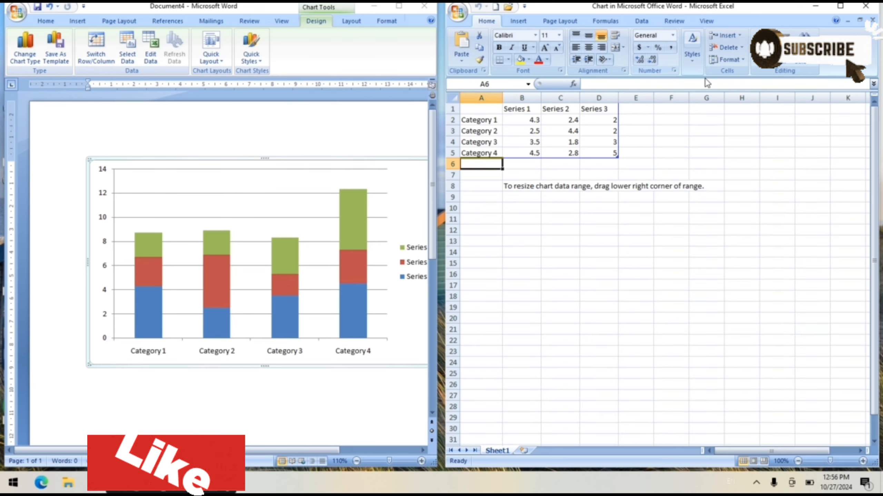
# - Rename the first series header in cell B1 of the chart data sheet as "sales of 2018"
pyautogui.click(524, 111)
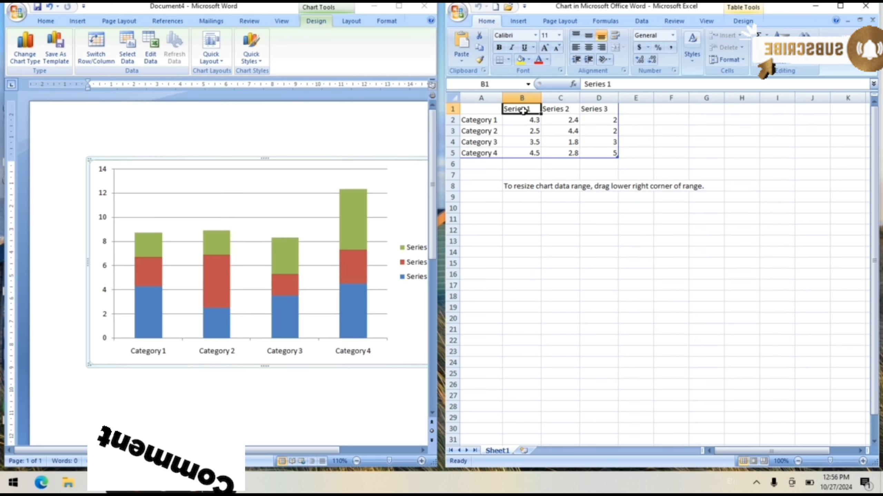
pyautogui.write('sale')
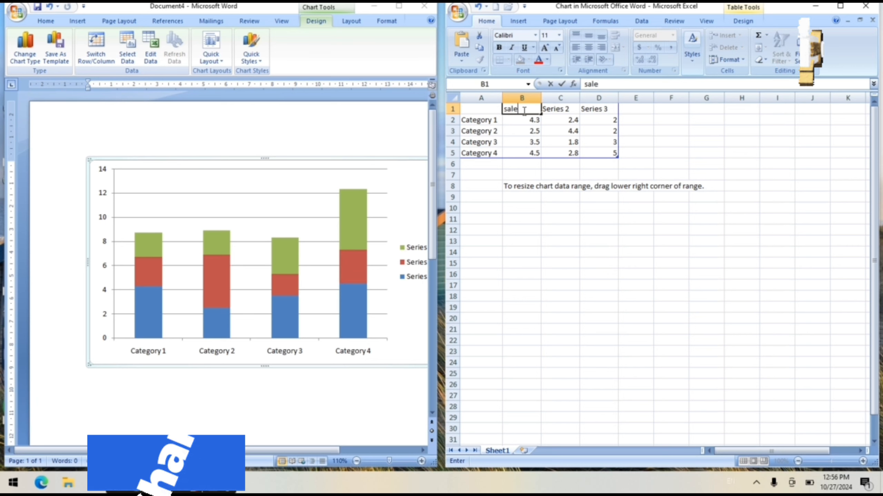
pyautogui.write('s')
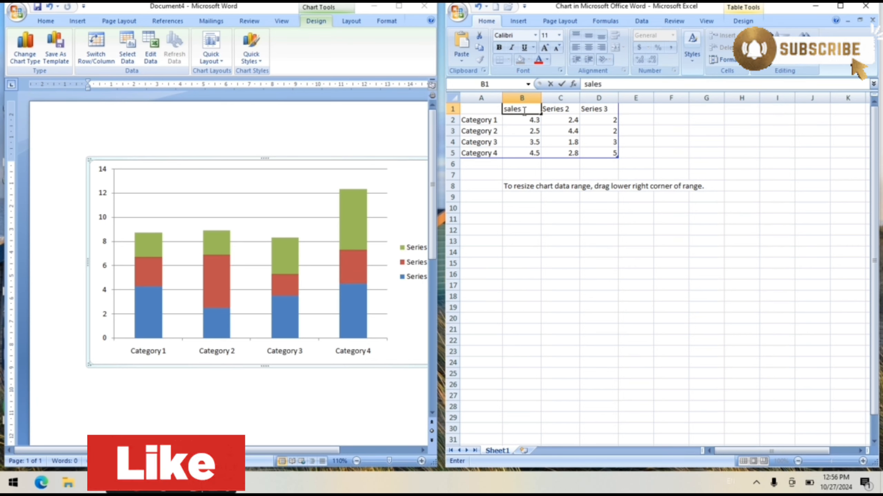
pyautogui.write(' of')
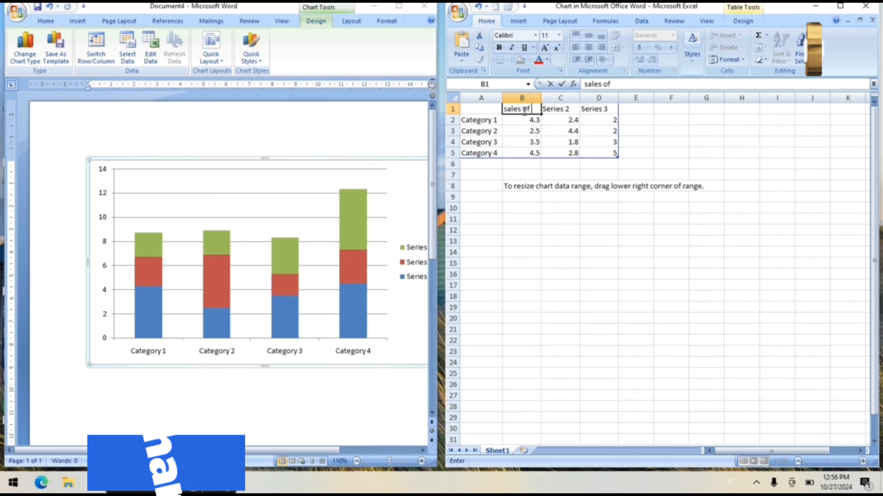
pyautogui.write(' 20')
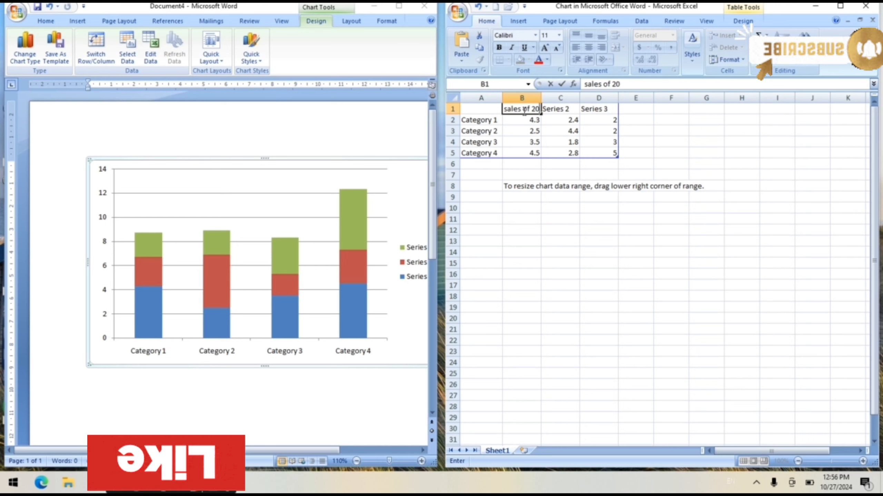
pyautogui.write('18')
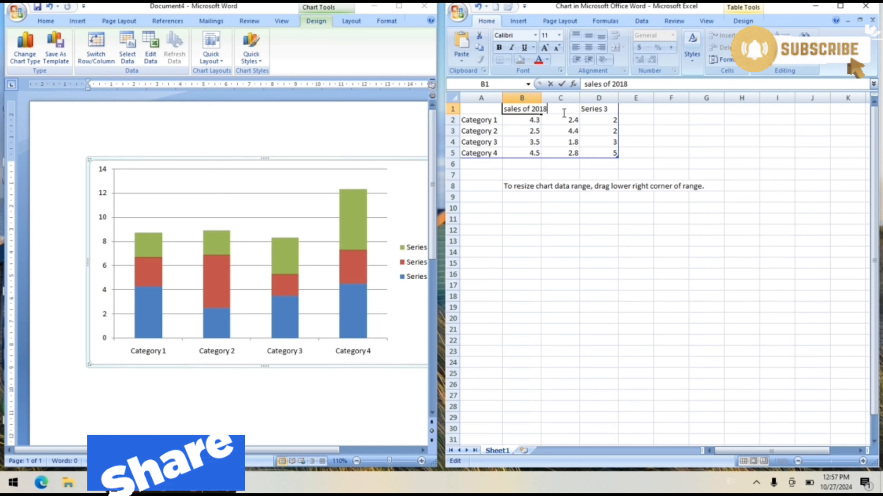
# - Adjust the width of column B to fit the "sales of 2018" header
pyautogui.doubleClick(540, 95)
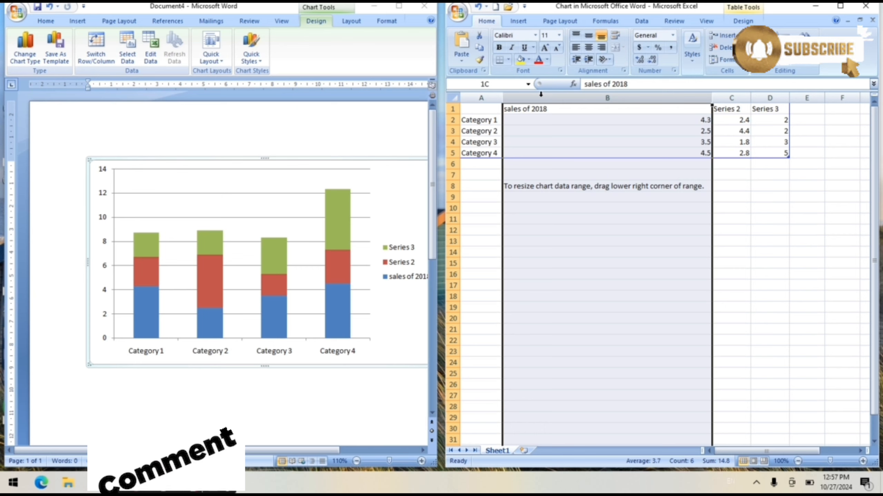
pyautogui.click(752, 231)
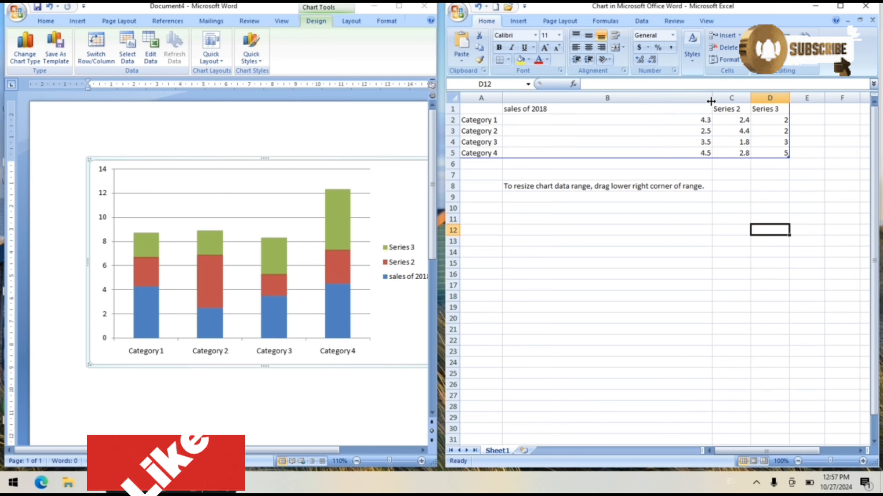
pyautogui.moveTo(711, 101); pyautogui.dragTo(568, 131)
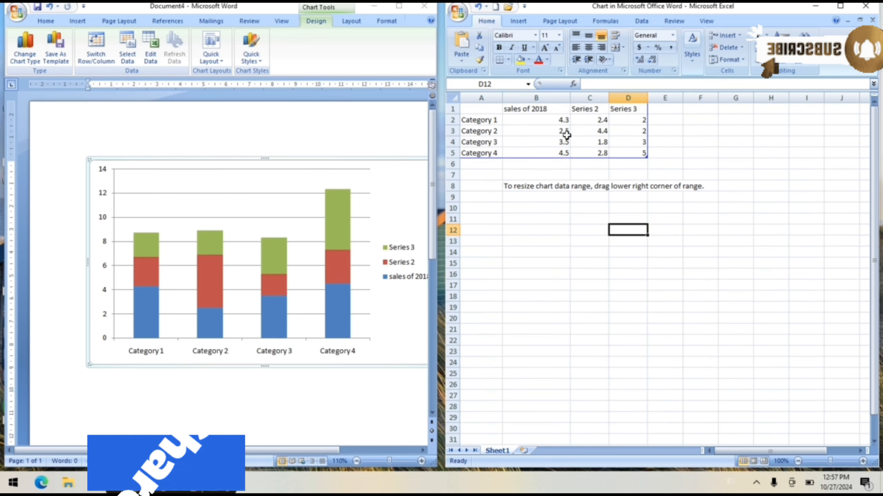
# - Rename the second series header in cell C1 as "sales of 2020" and widen column C to fit it
pyautogui.click(584, 110)
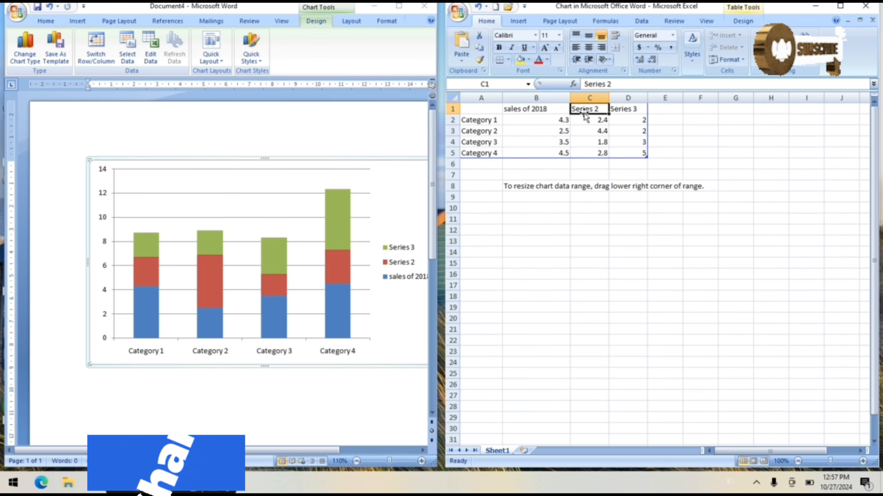
pyautogui.write('sal')
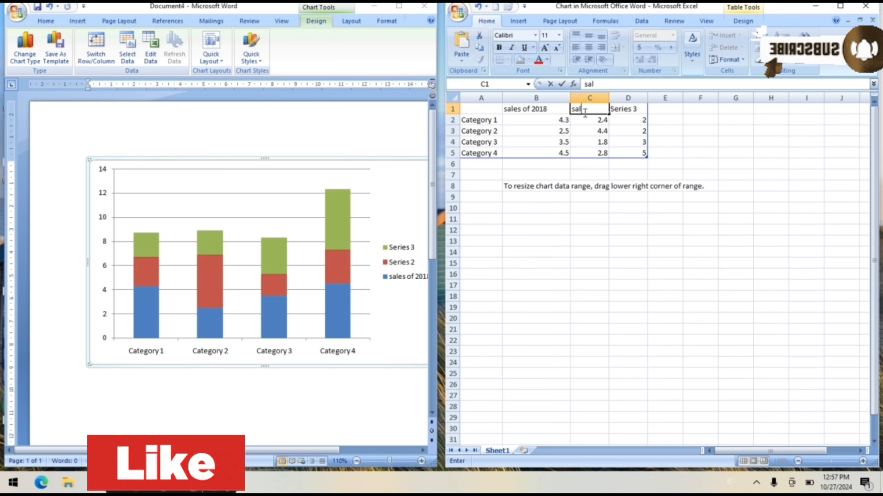
pyautogui.write('es o')
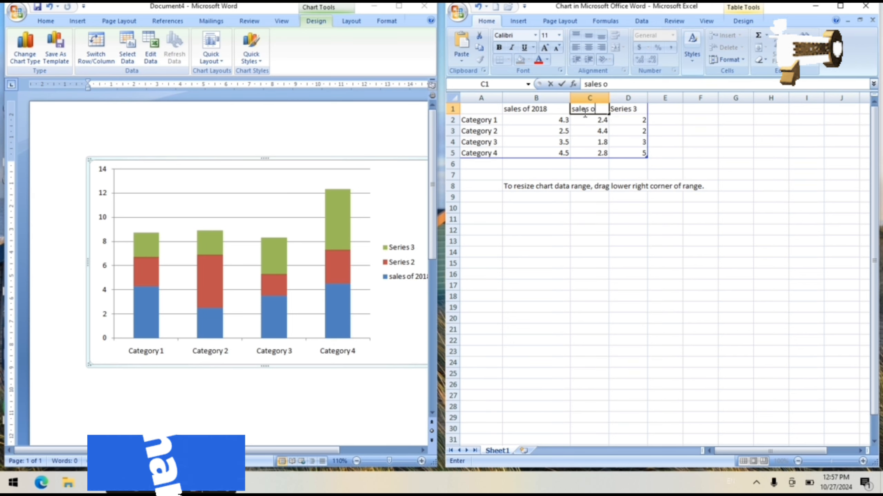
pyautogui.write('f 2')
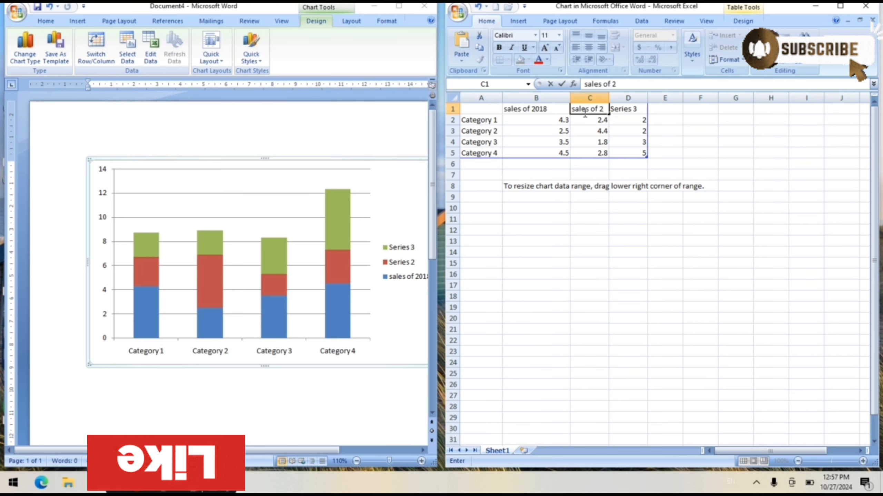
pyautogui.write('020')
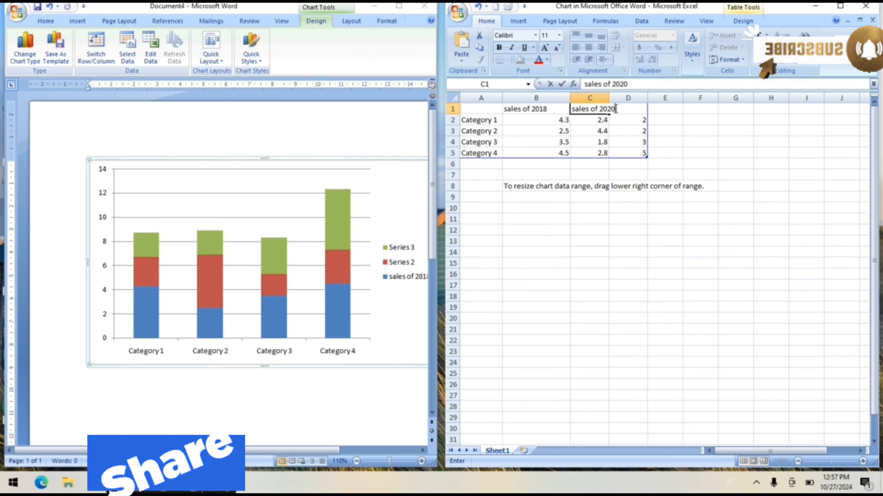
pyautogui.click(605, 123)
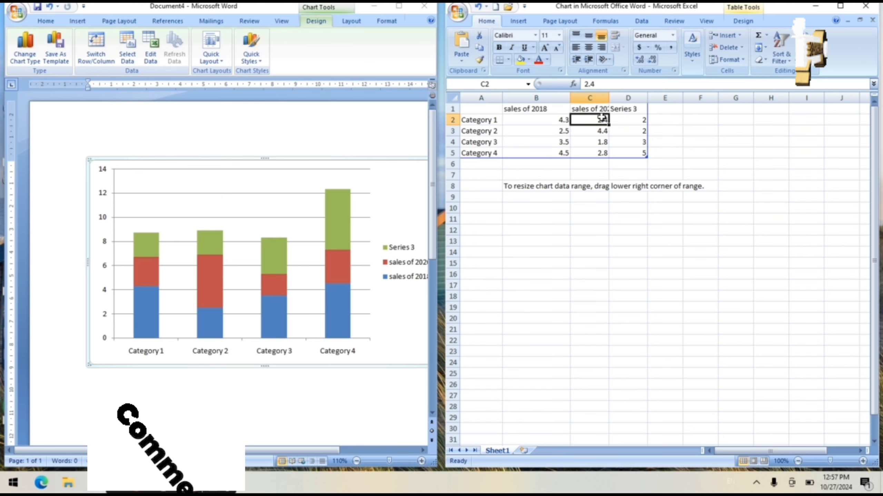
pyautogui.click(601, 110)
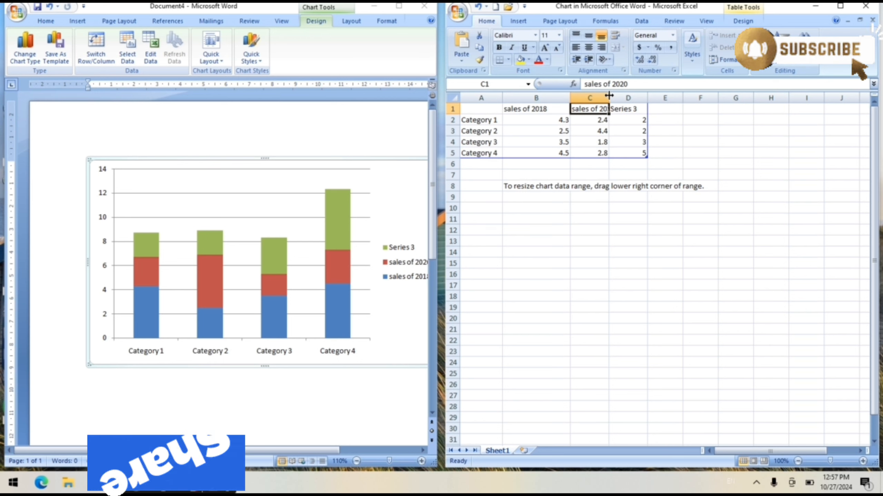
pyautogui.moveTo(609, 95); pyautogui.dragTo(620, 95)
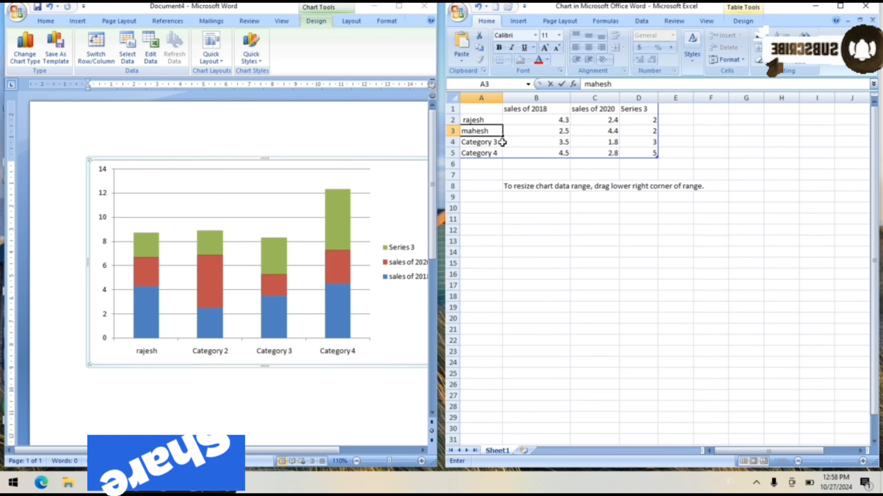
# - Replace the Category 3 label in cell A4 with the third salesperson's first name
pyautogui.click(488, 152)
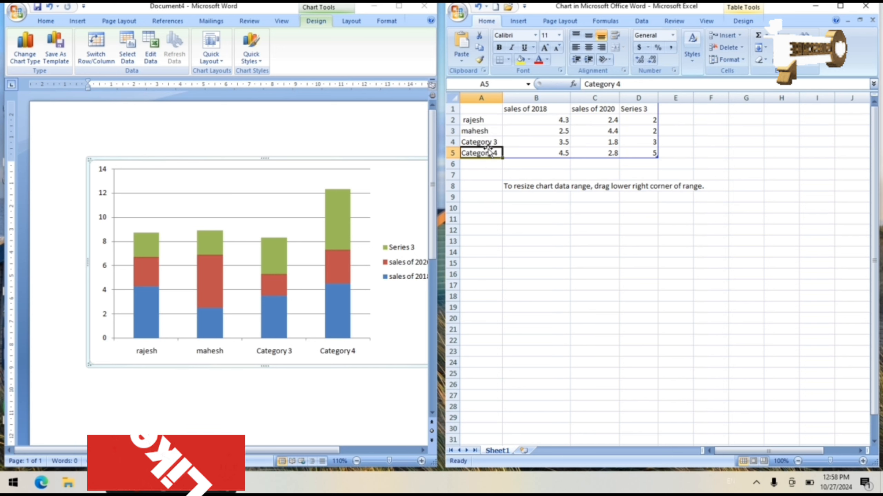
pyautogui.click(488, 132)
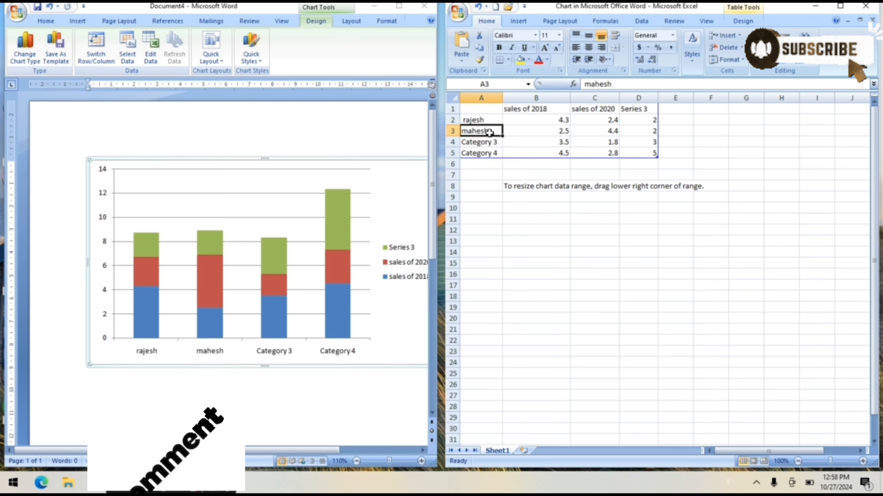
pyautogui.press('Down')
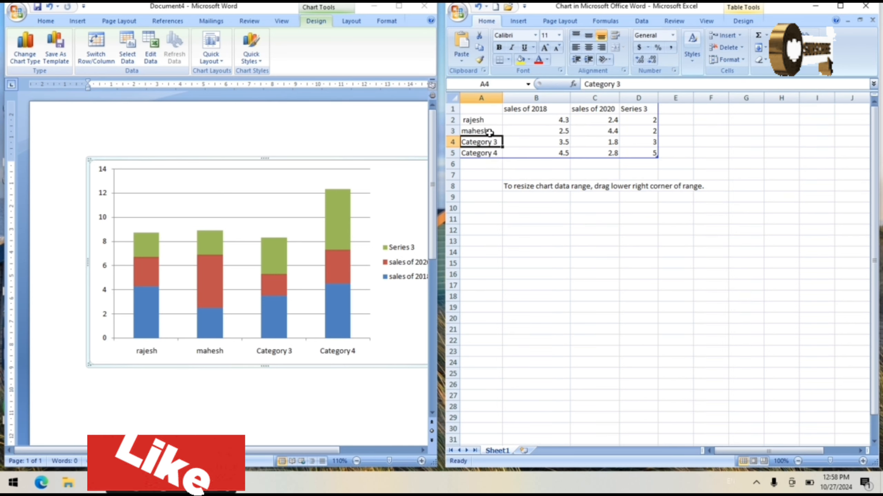
pyautogui.write('na')
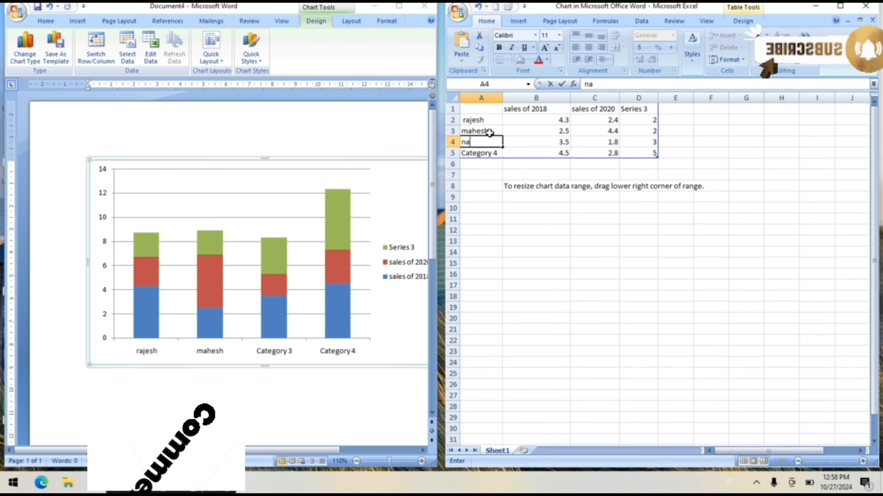
pyautogui.write('resh')
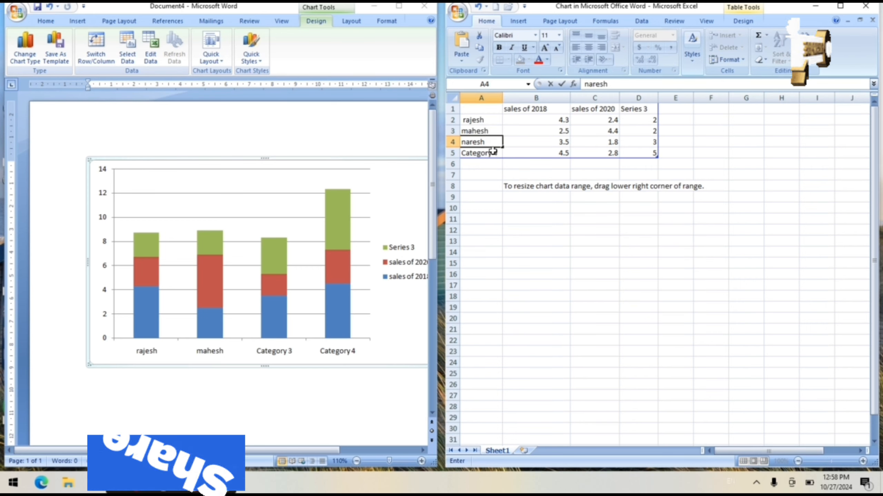
# - Replace the Category 4 label in cell A5 with the fourth salesperson's first name
pyautogui.click(488, 155)
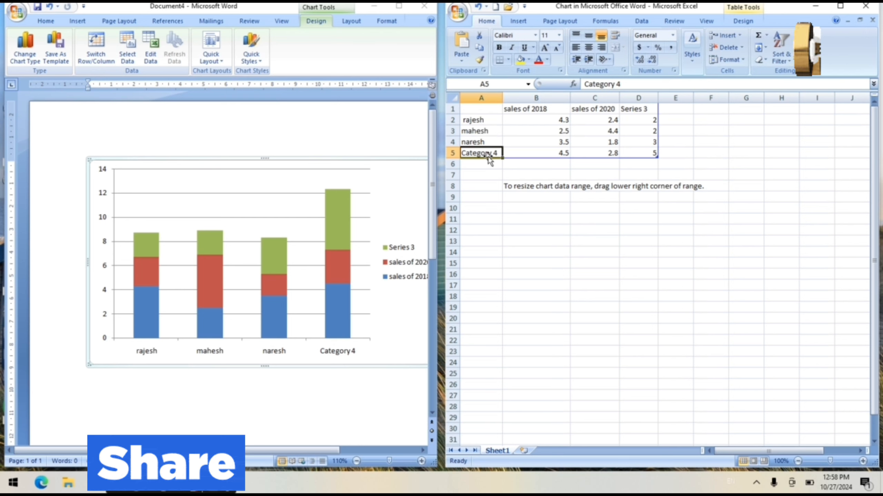
pyautogui.write('punee')
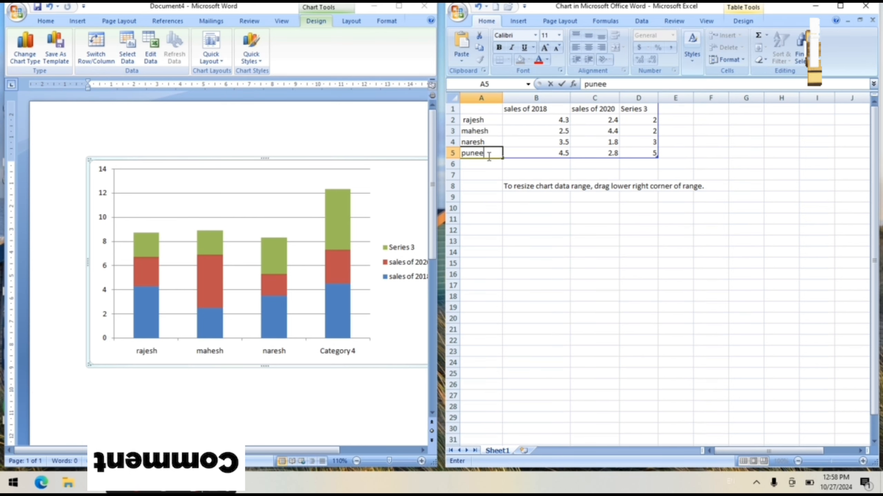
pyautogui.write('t')
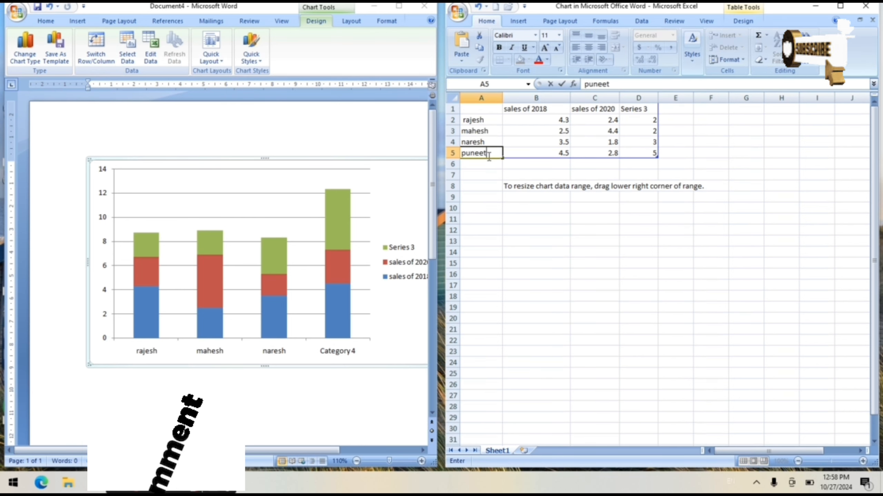
pyautogui.click(491, 196)
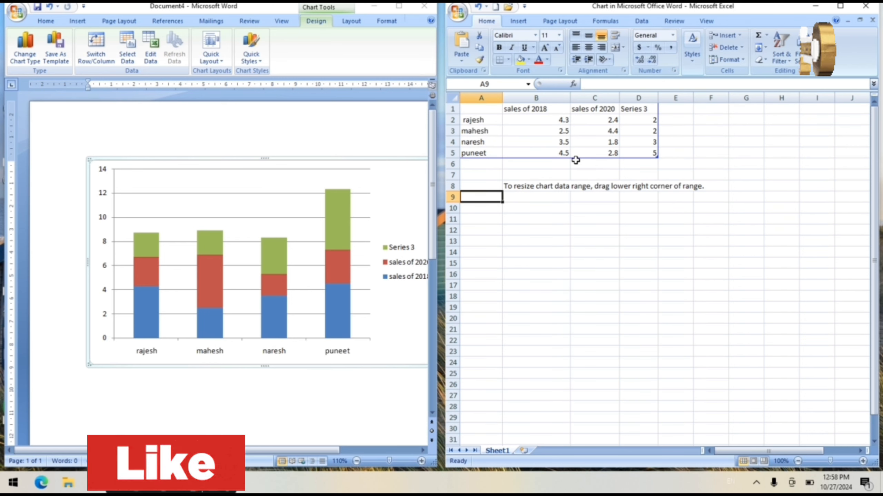
# - Close the chart's data sheet and show the chart layout options in the Word document
pyautogui.click(631, 217)
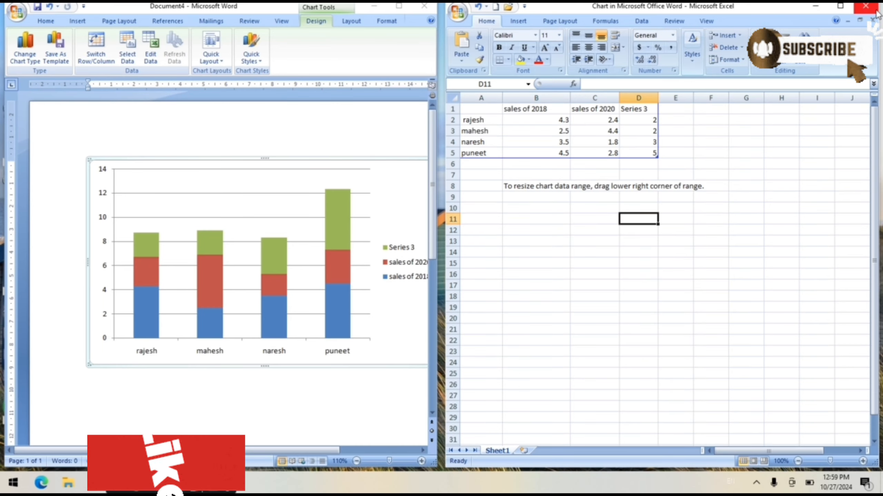
pyautogui.click(866, 6)
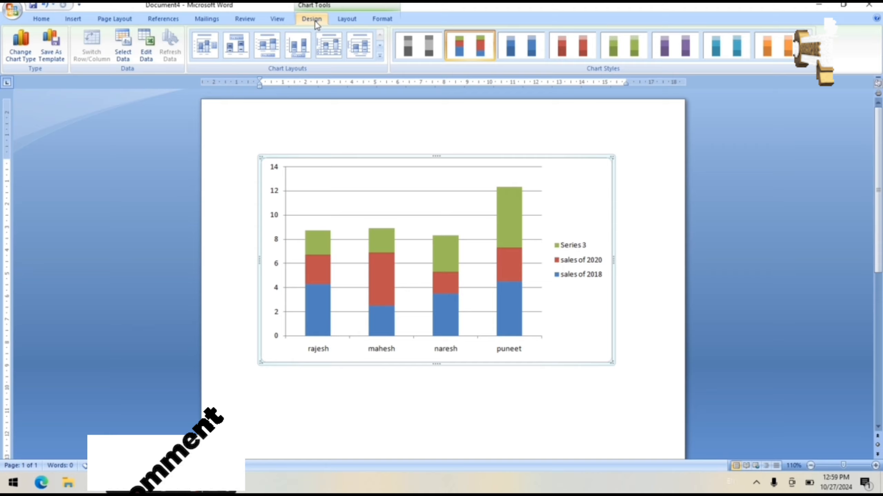
pyautogui.click(349, 19)
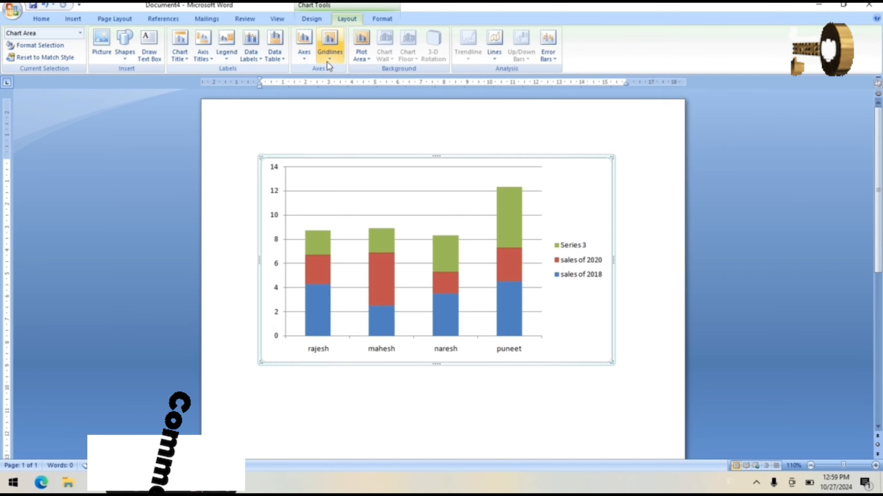
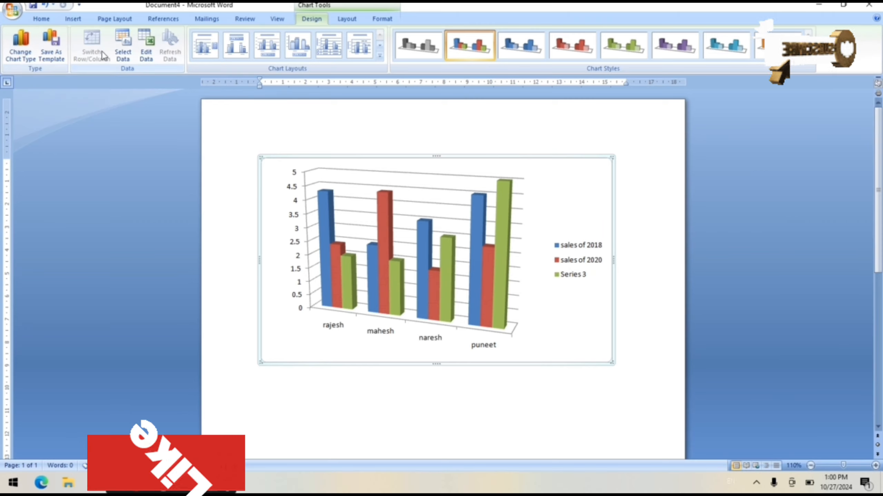
# - View the chart's data source settings and its listed series, and close the settings and the data sheet
pyautogui.click(128, 48)
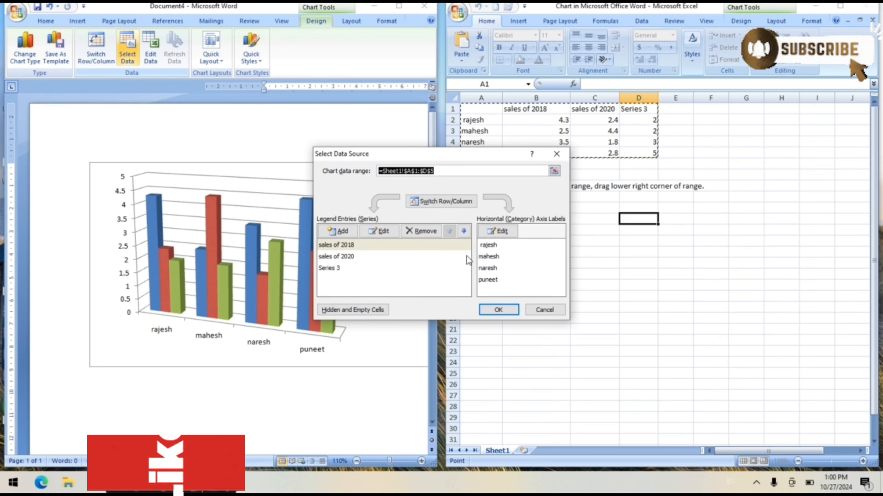
pyautogui.click(349, 254)
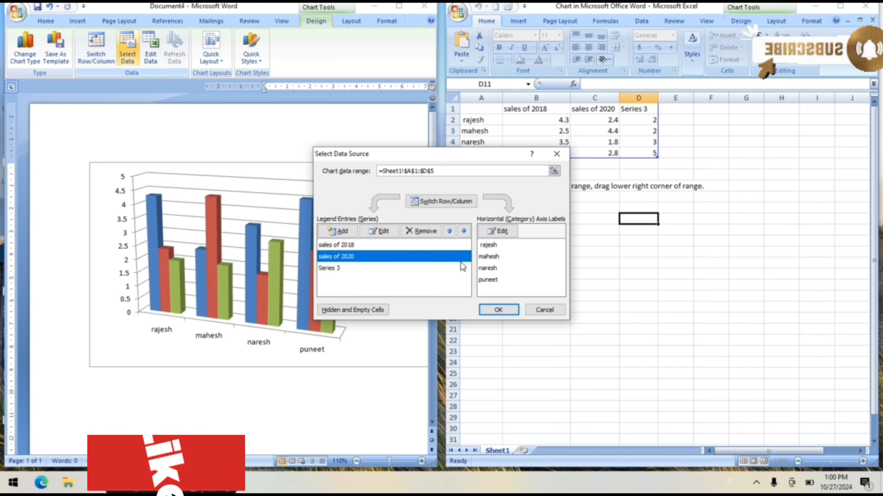
pyautogui.click(356, 246)
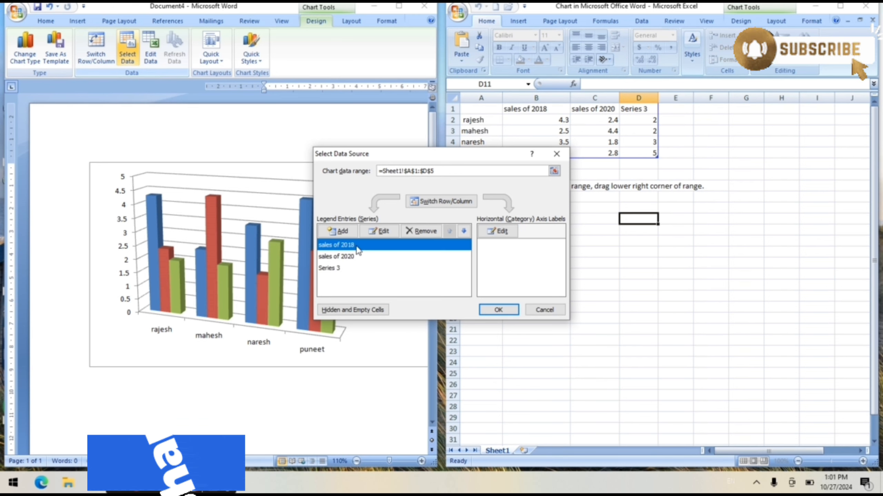
pyautogui.click(557, 154)
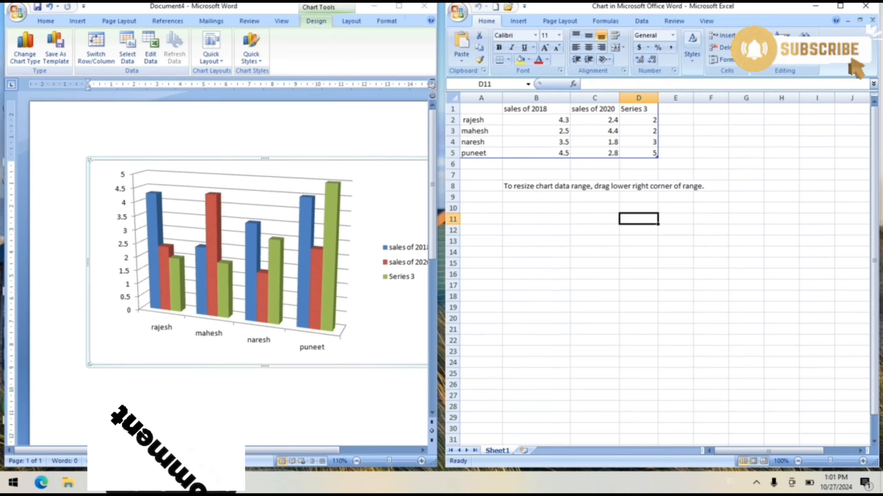
pyautogui.click(866, 7)
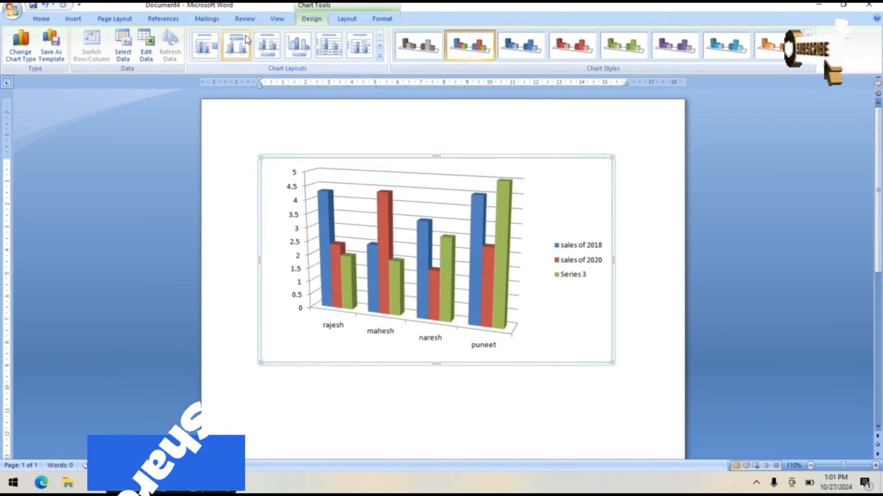
# - Edit the chart data so the first salesperson's Series 3 value in cell D2 is 6, and close the data sheet
pyautogui.click(147, 43)
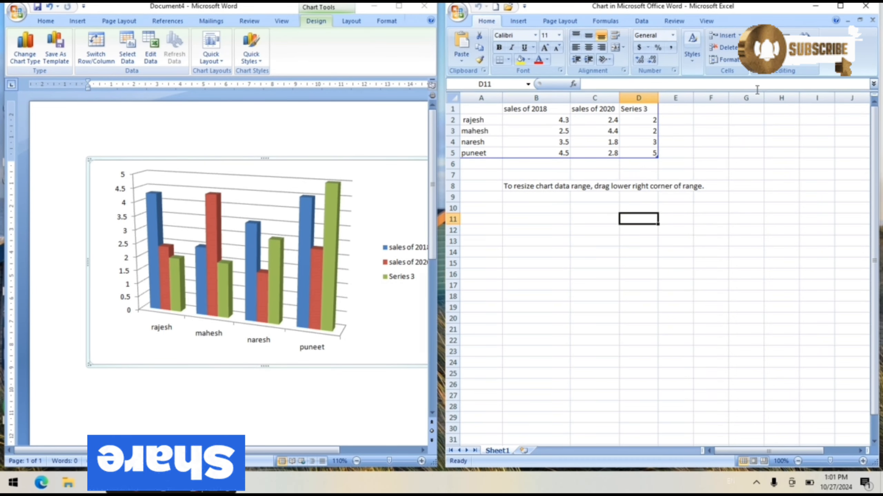
pyautogui.click(641, 120)
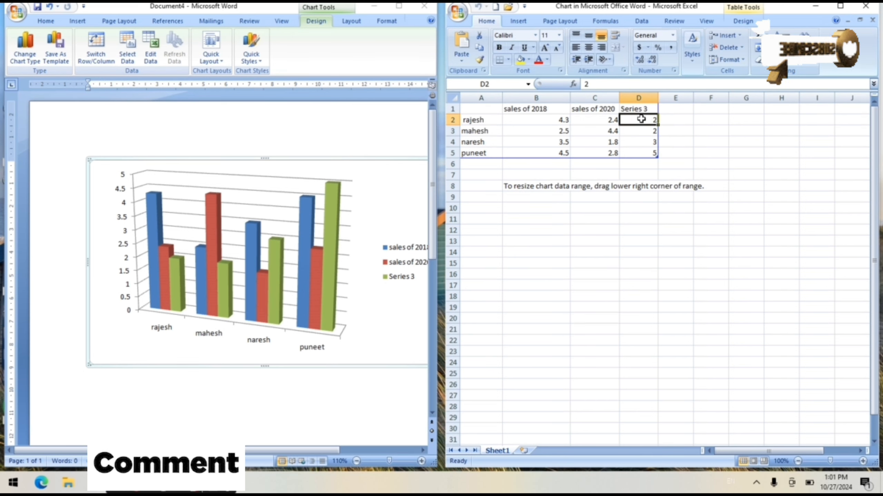
pyautogui.write('6')
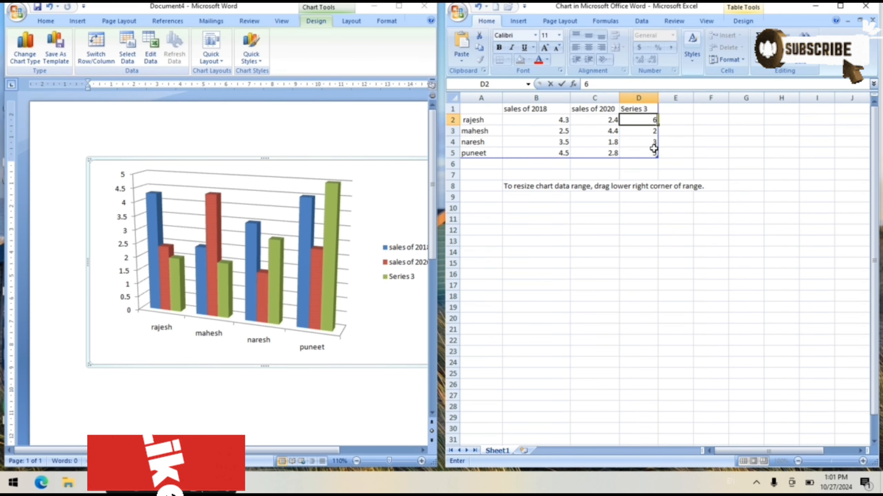
pyautogui.click(649, 195)
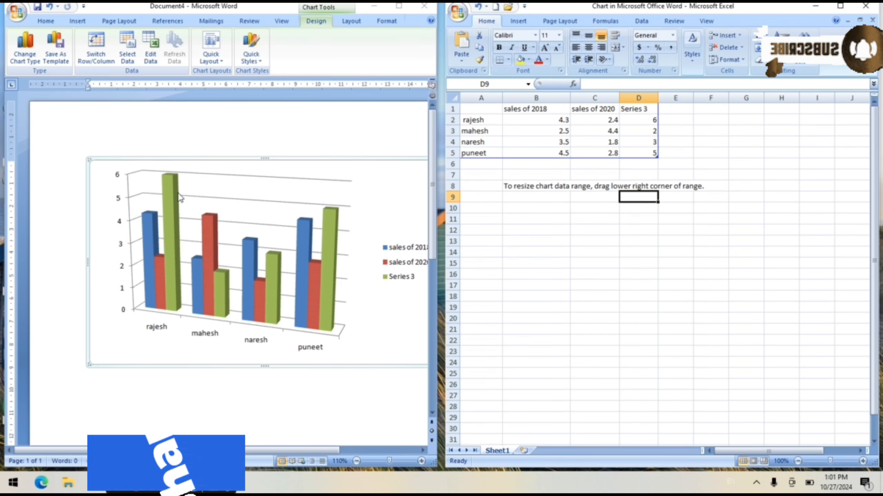
pyautogui.moveTo(178, 193)
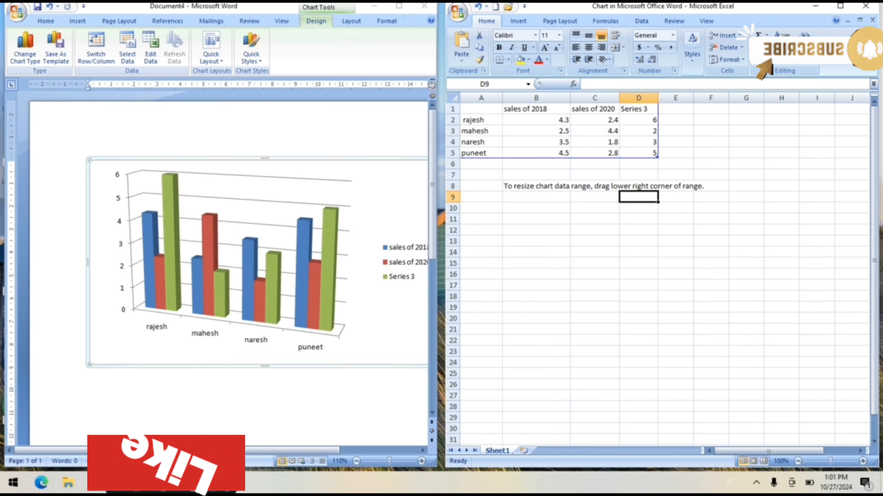
pyautogui.click(871, 7)
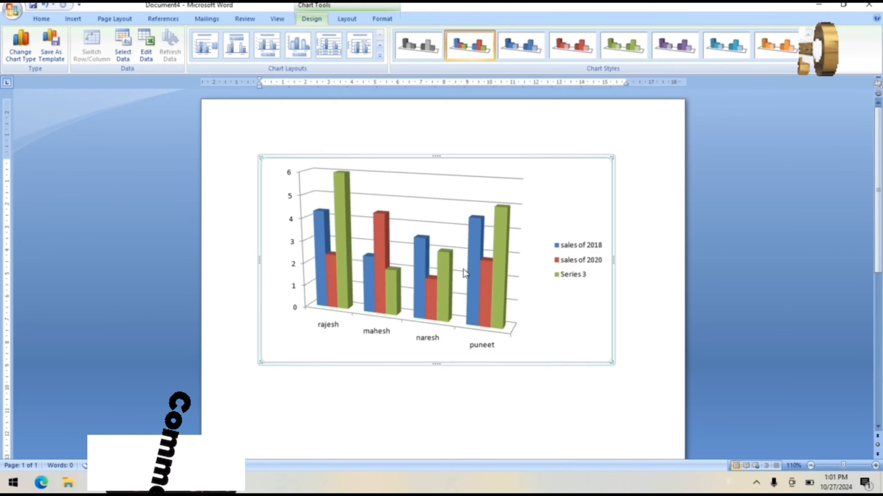
# - Open the chart's data source settings and inspect the name and value ranges of the "sales of 2020" series
pyautogui.click(125, 49)
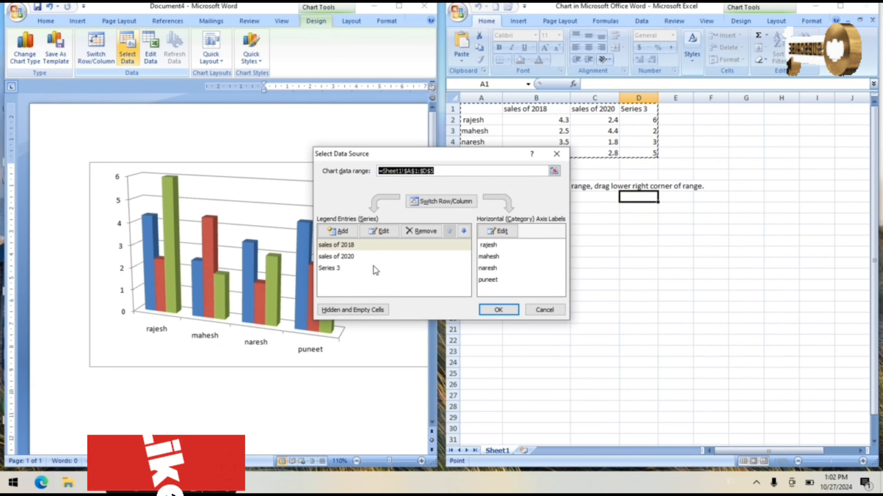
pyautogui.click(324, 256)
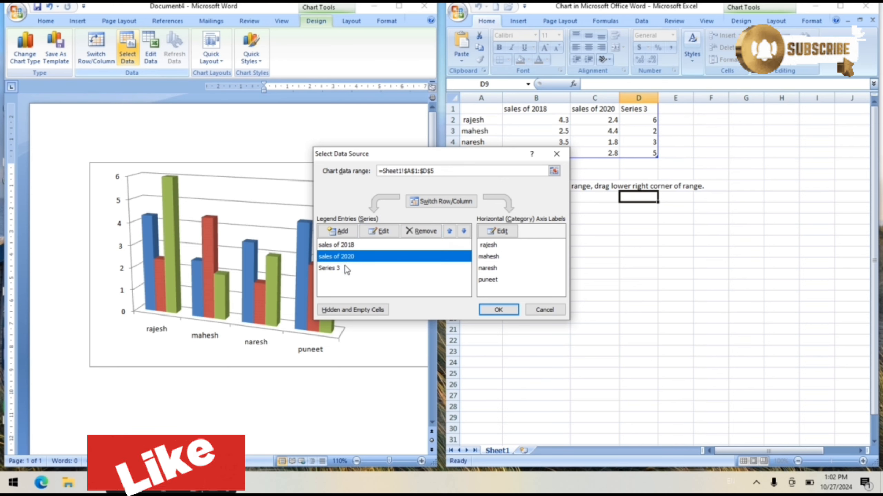
pyautogui.click(388, 231)
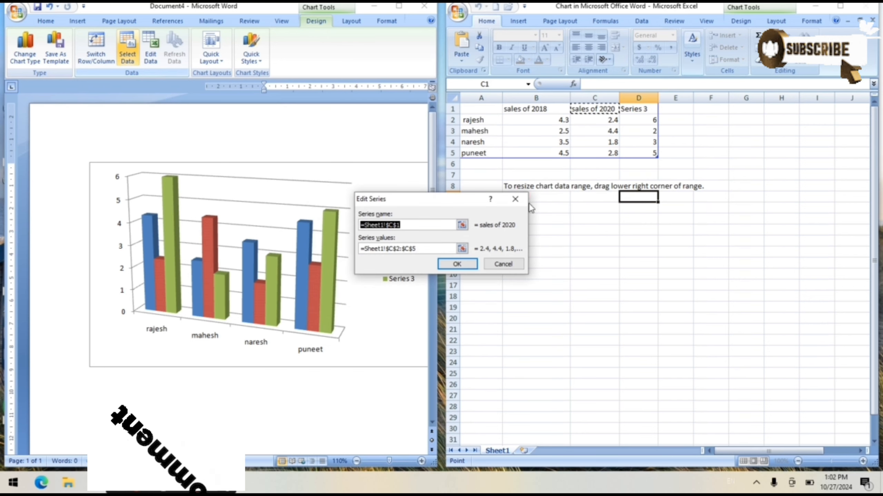
pyautogui.press('Return')
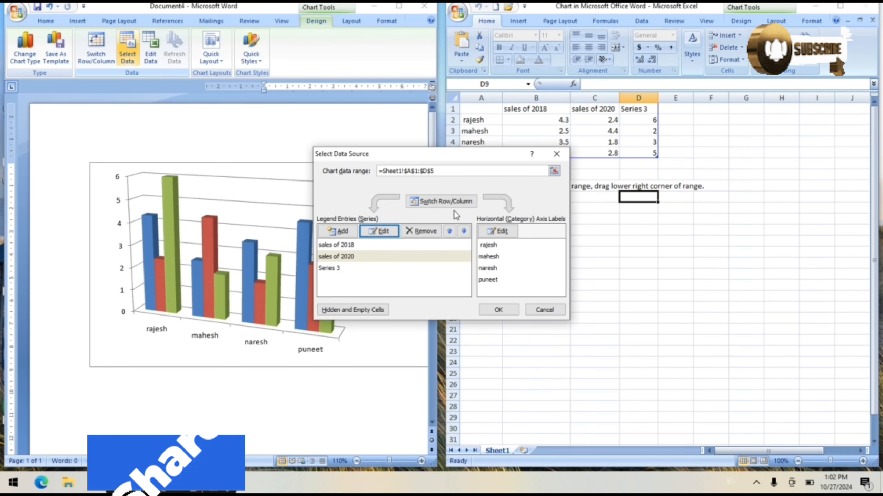
# - Try swapping the legend entries and category labels in the data source settings, swap them back and close the settings
pyautogui.click(446, 202)
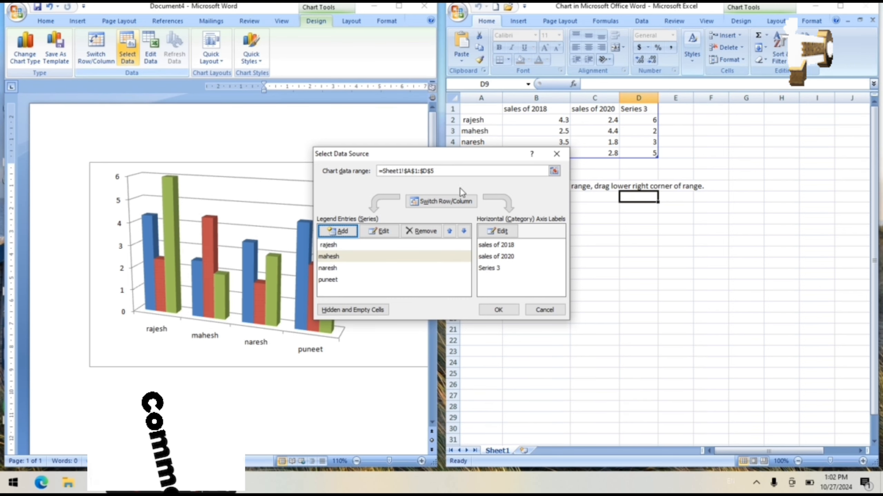
pyautogui.click(451, 203)
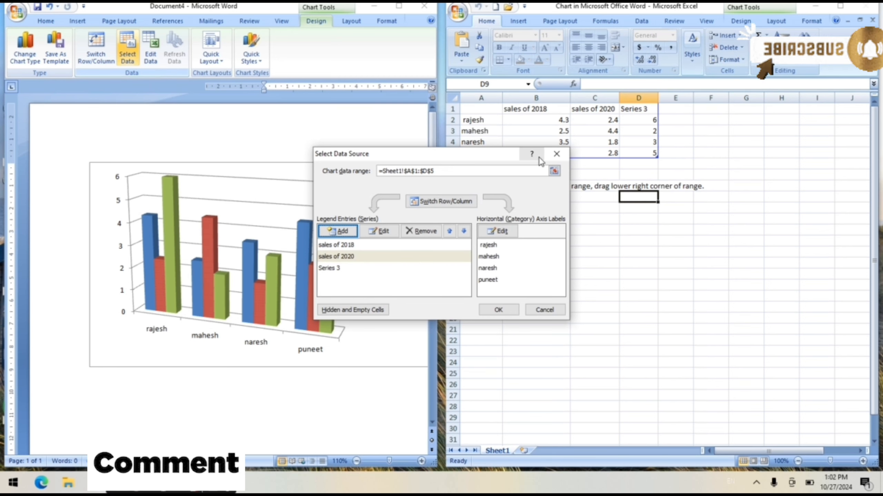
pyautogui.click(556, 154)
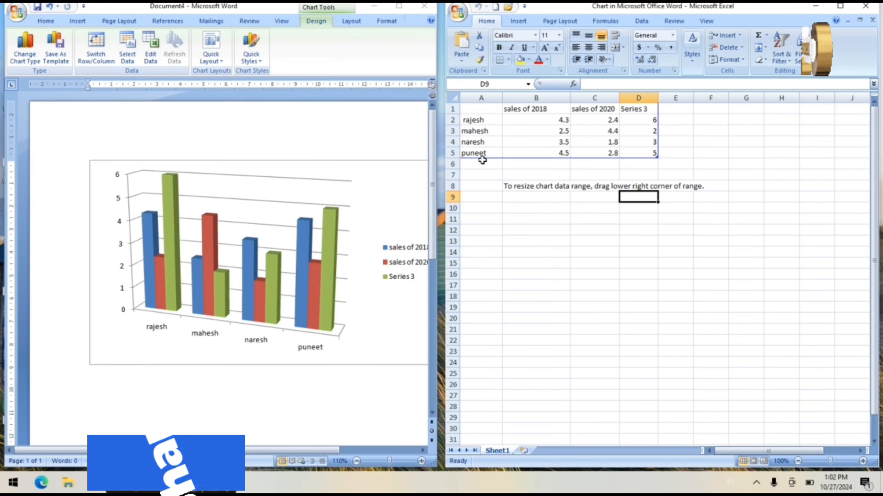
# - Switch the chart's rows and columns so the salespeople become the series and the sales headers the categories, and close the data sheet
pyautogui.click(100, 56)
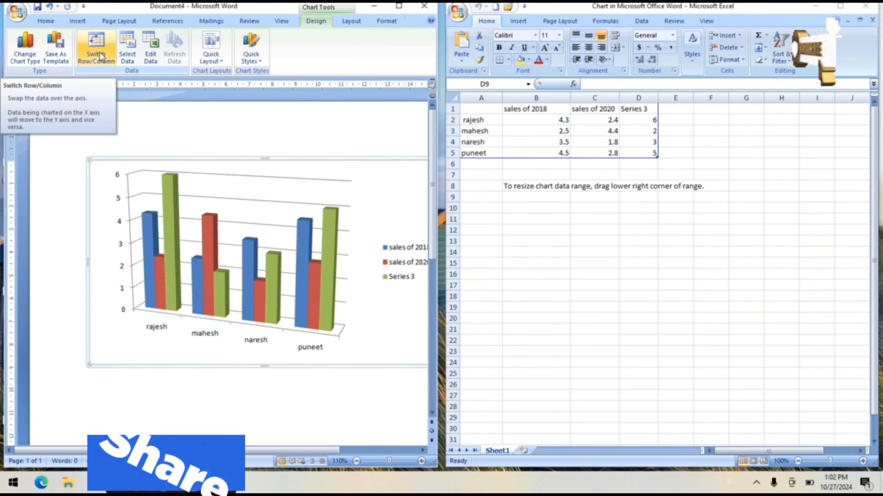
pyautogui.click(96, 45)
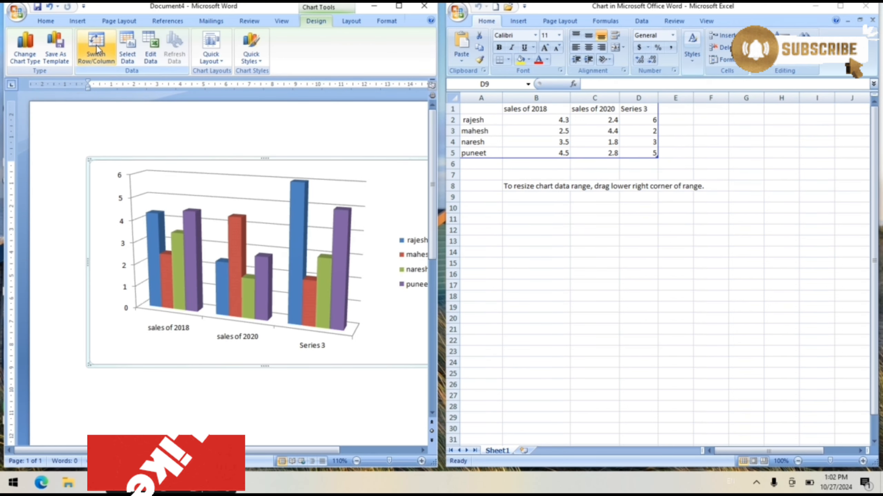
pyautogui.click(96, 45)
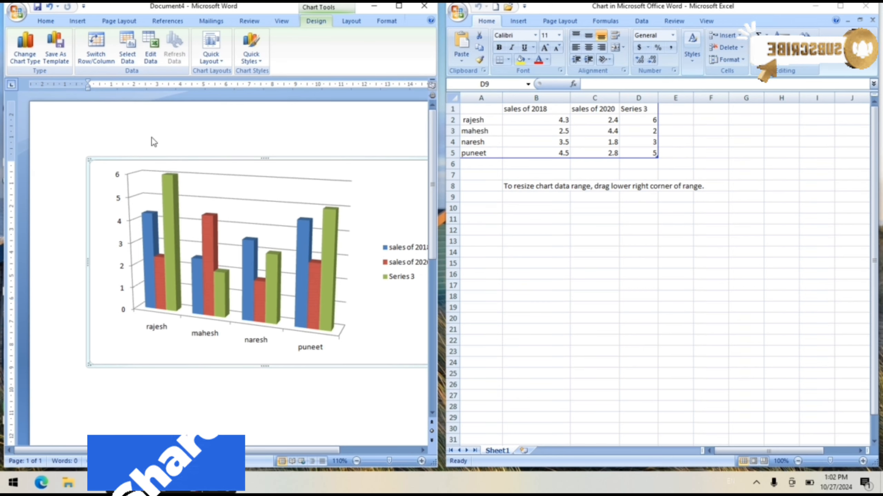
pyautogui.click(104, 57)
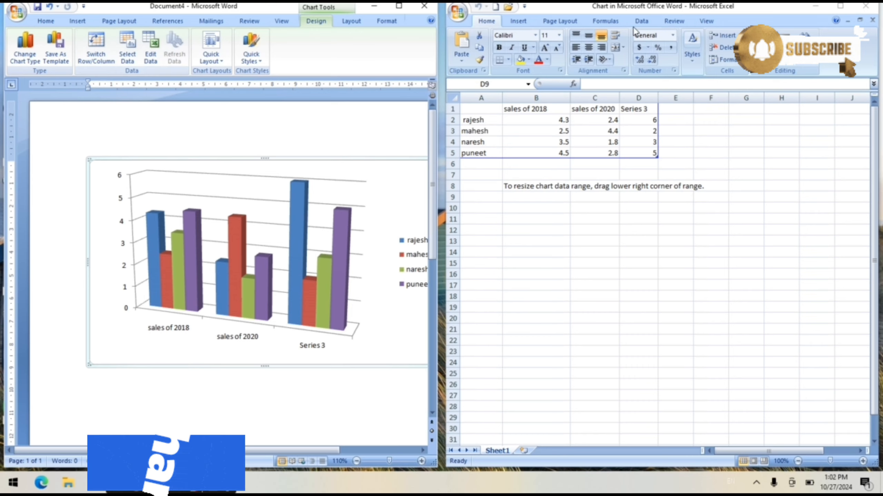
pyautogui.click(865, 6)
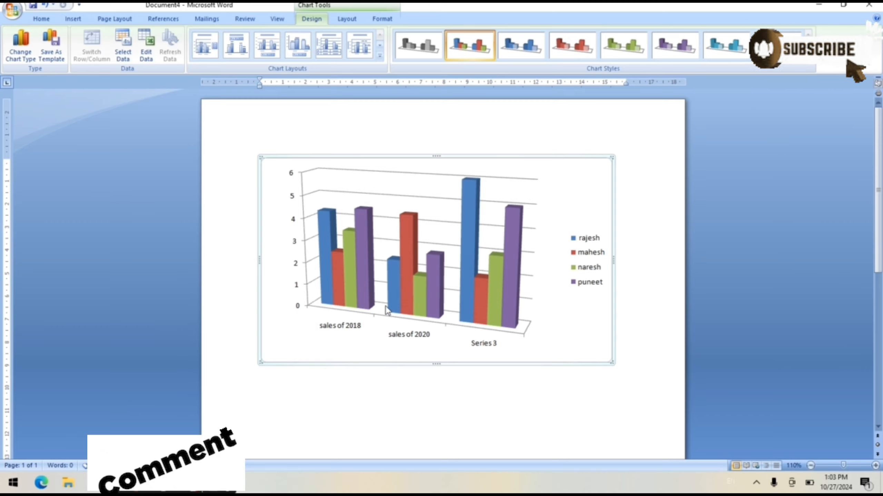
pyautogui.click(585, 275)
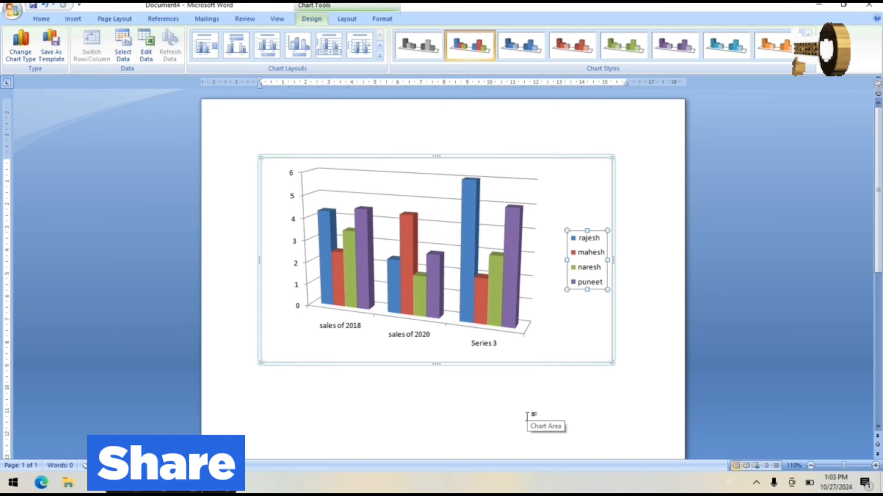
pyautogui.click(545, 349)
pyautogui.click(602, 335)
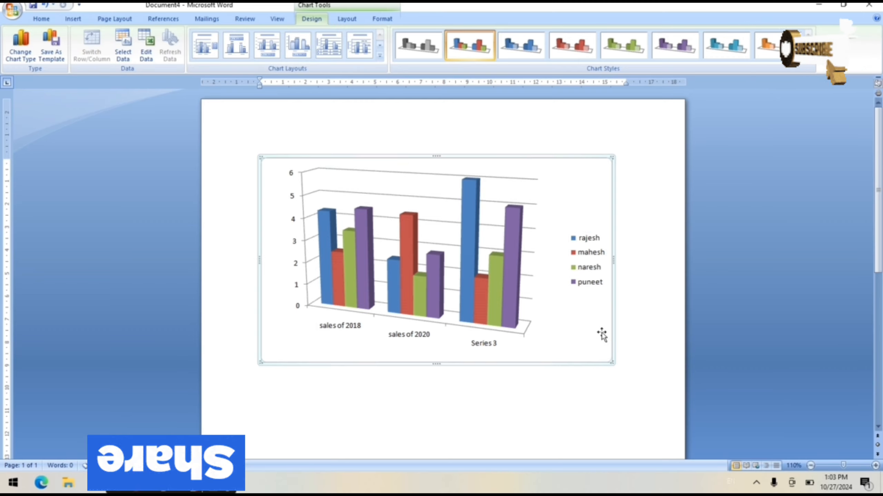
# - Try several preset chart layouts, including one with data labels and one with a chart title above and the legend below
pyautogui.click(290, 53)
pyautogui.click(336, 47)
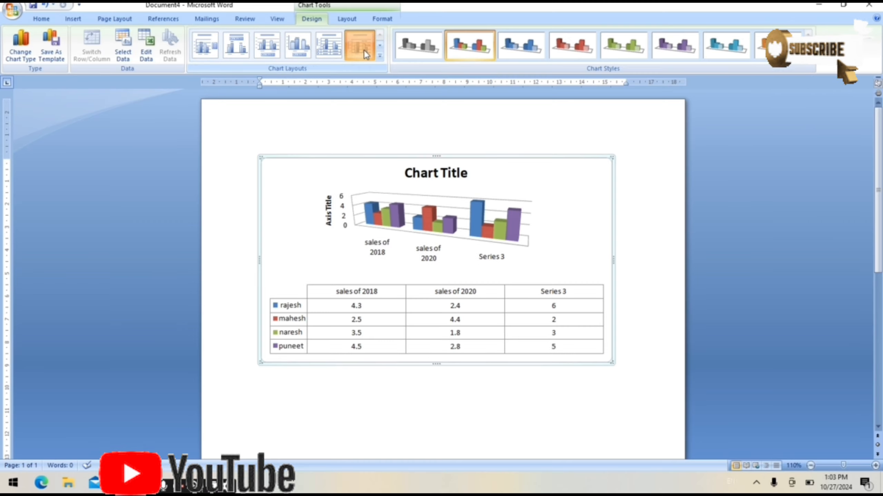
pyautogui.click(364, 49)
pyautogui.click(266, 52)
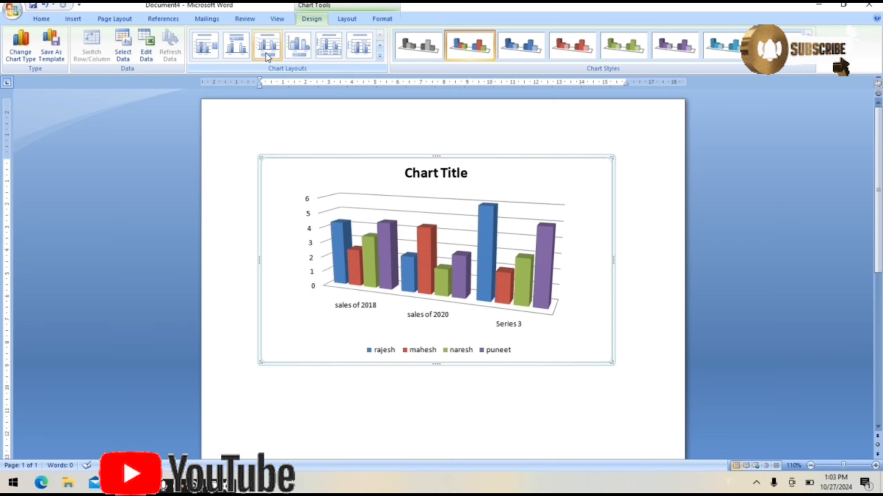
# - Apply the preset chart layout with a chart title, titles on both axes, no legend and no gaps between columns
pyautogui.click(379, 59)
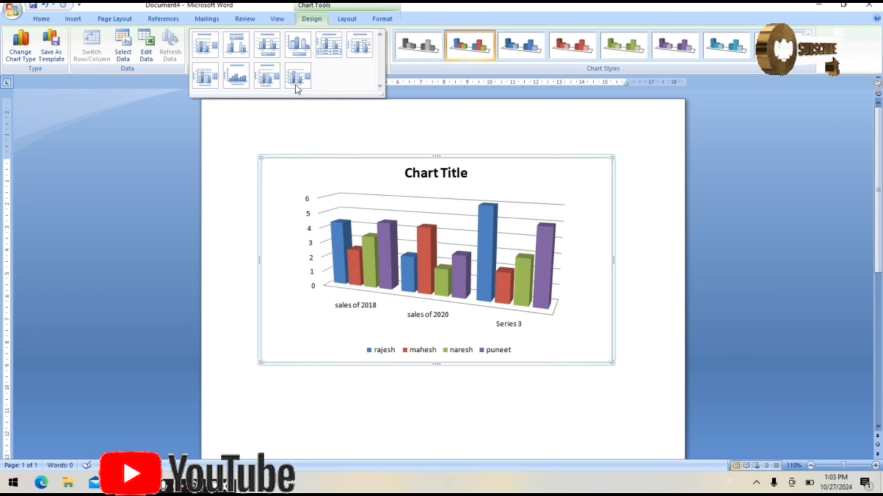
pyautogui.click(245, 72)
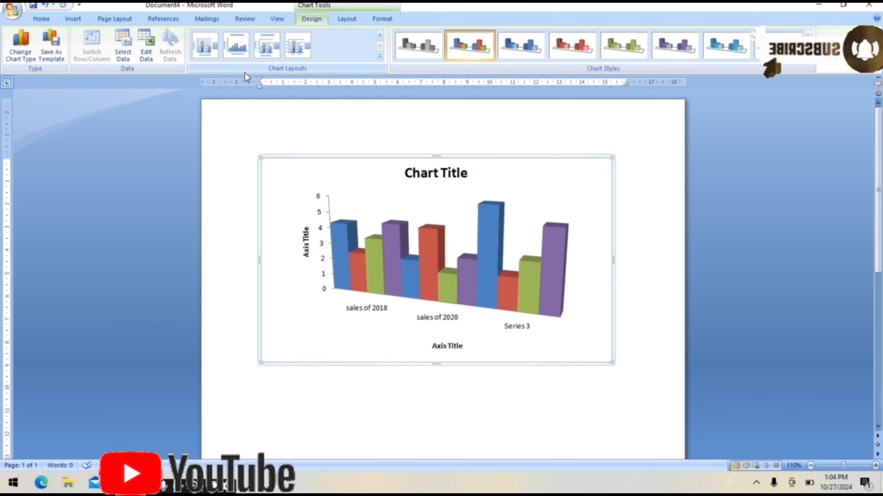